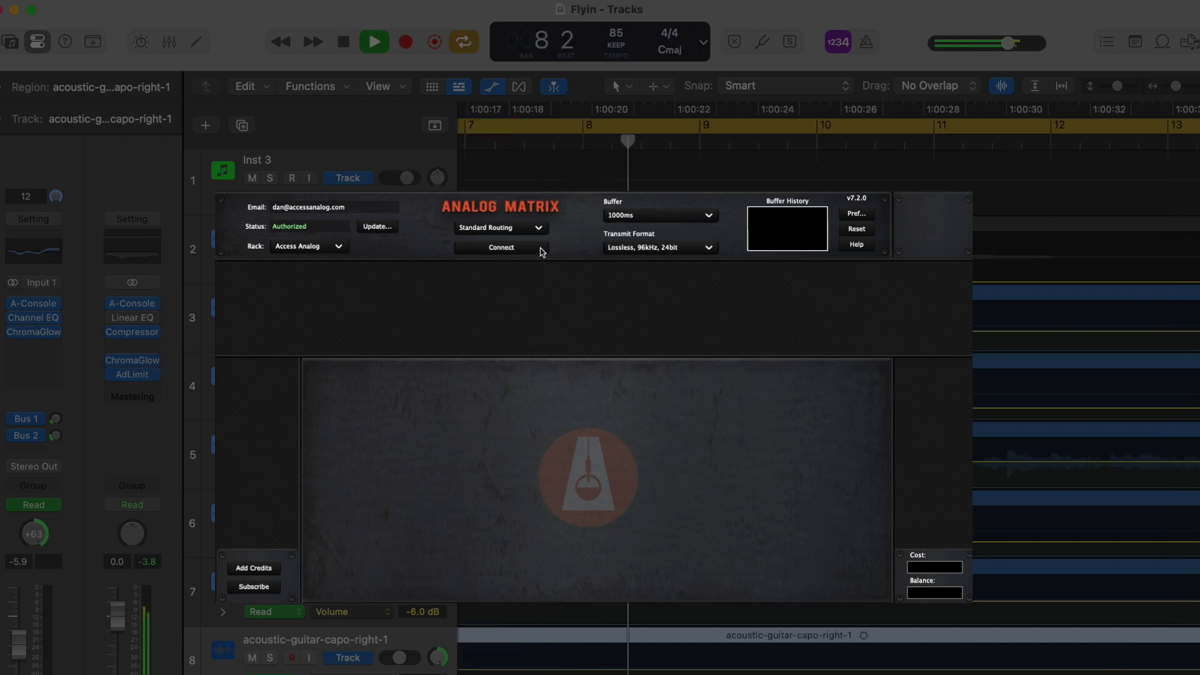
Connect over Standard Routing, add the Rupert Neve Master Bus Transformer, then disconnect again
click(501, 248)
right_click(353, 307)
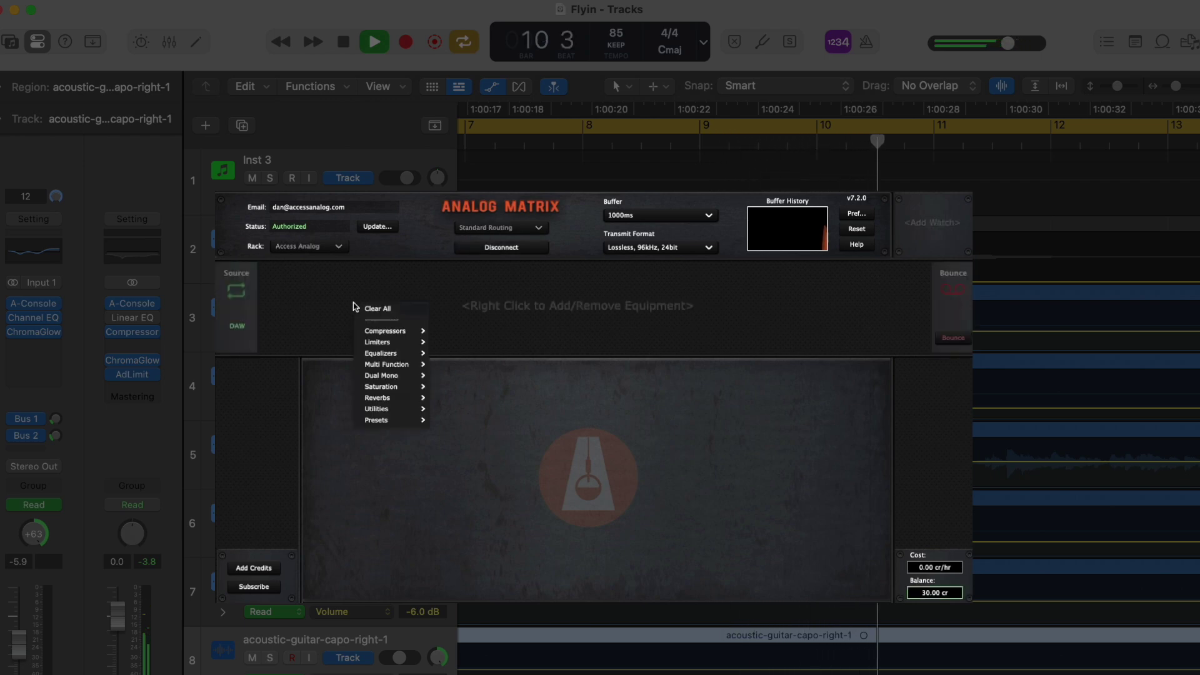
mouse_move(386, 365)
click(489, 297)
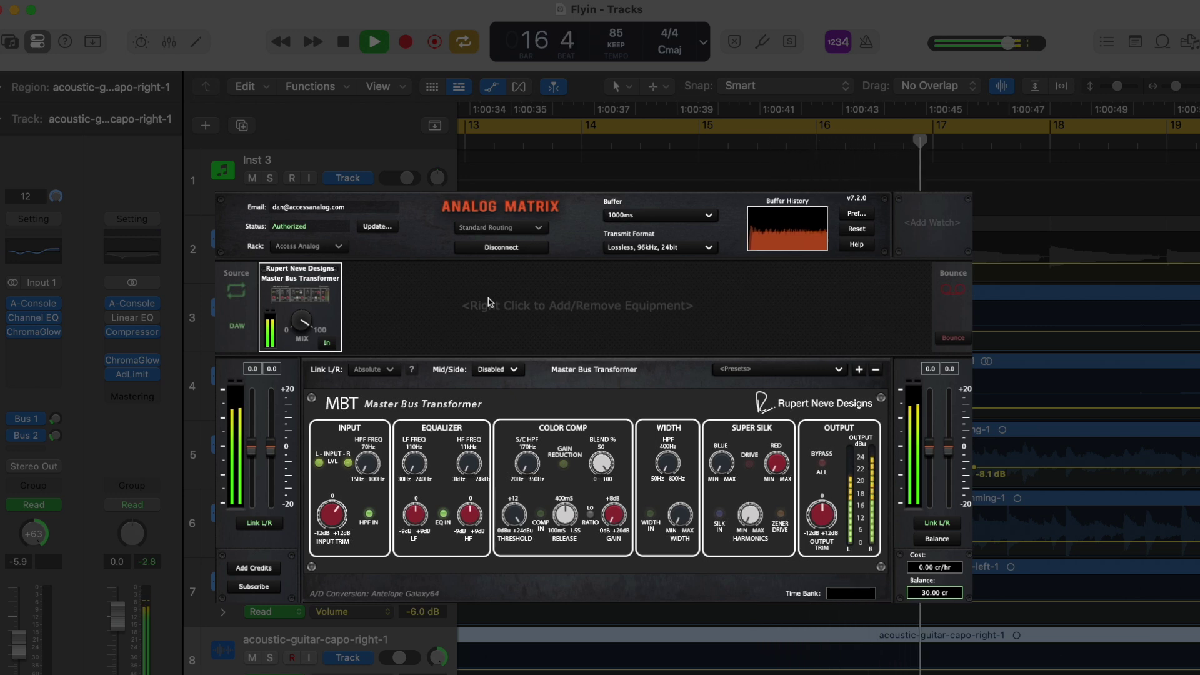
click(500, 248)
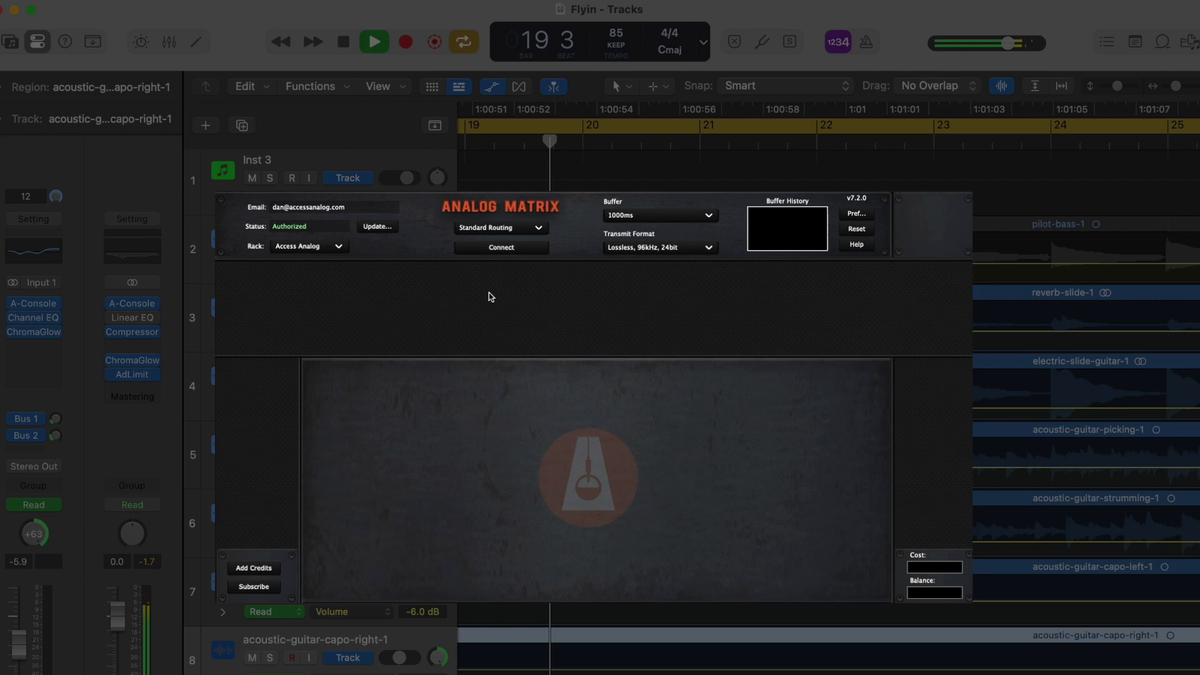
Switch the routing to AWS Routing, reconnect, and load the Master Bus Transformer into the rack
click(534, 230)
click(492, 260)
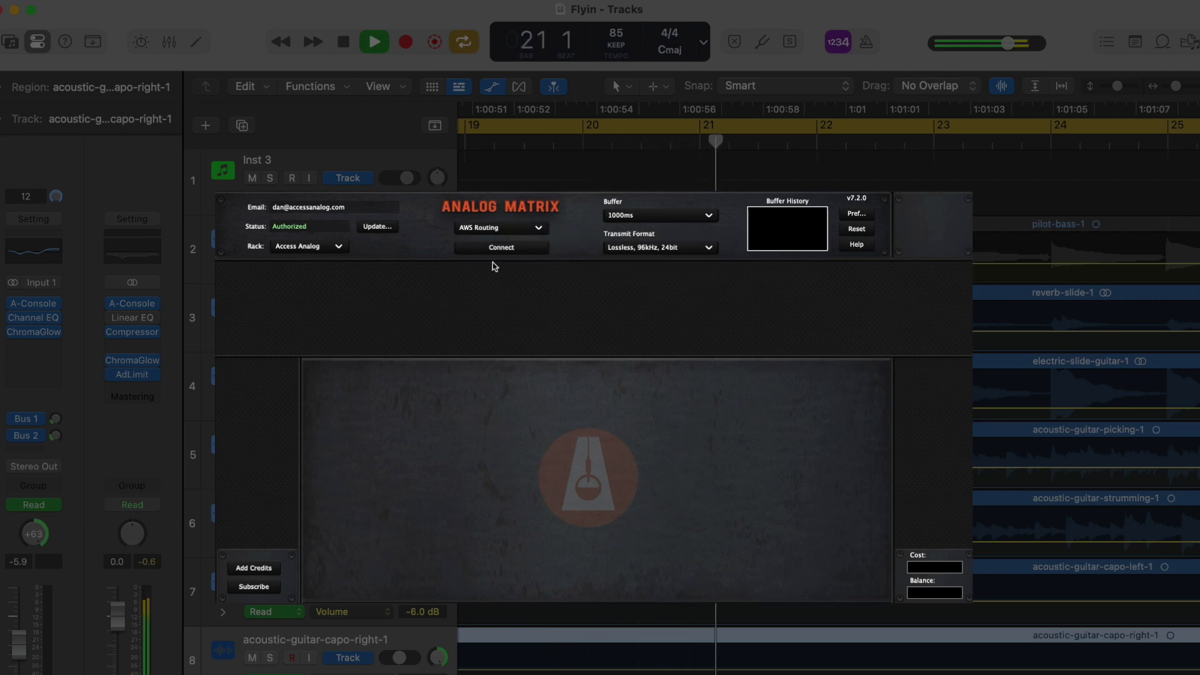
click(502, 249)
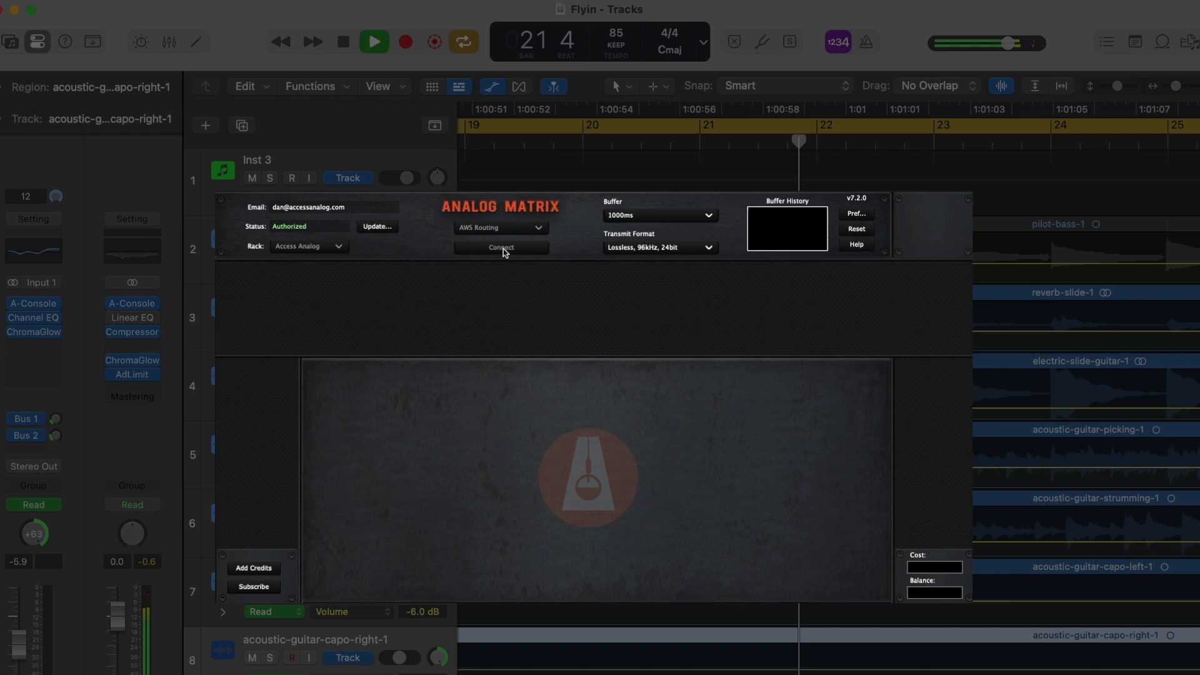
right_click(328, 320)
mouse_move(362, 376)
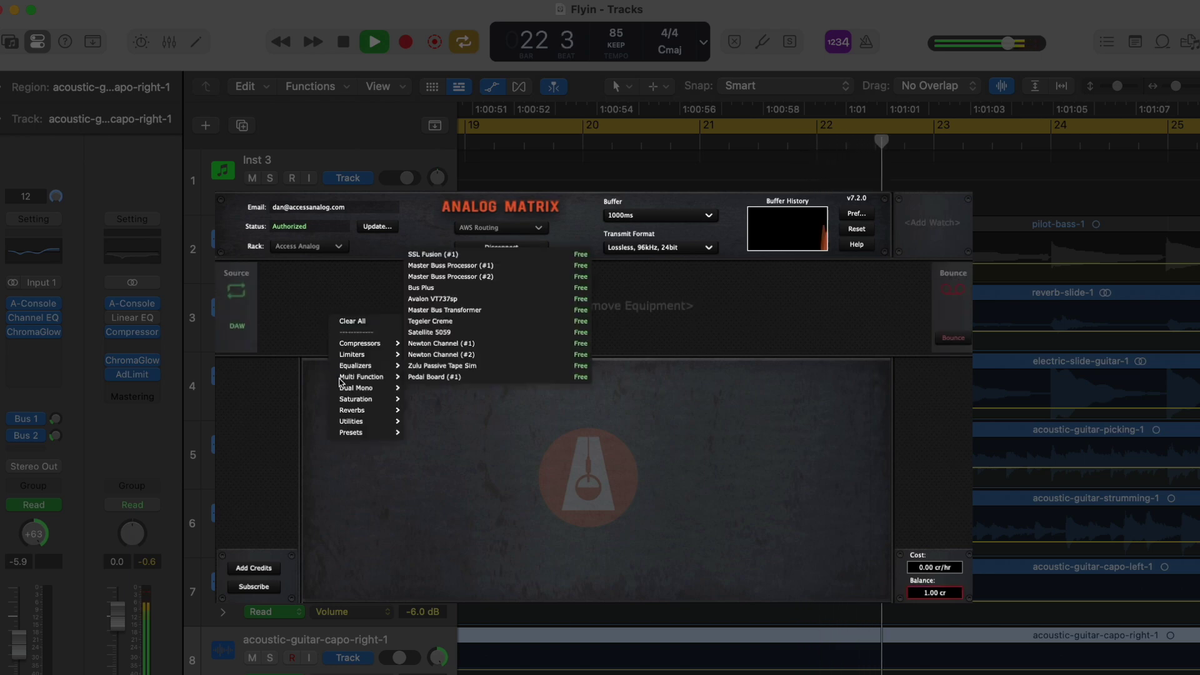
click(450, 309)
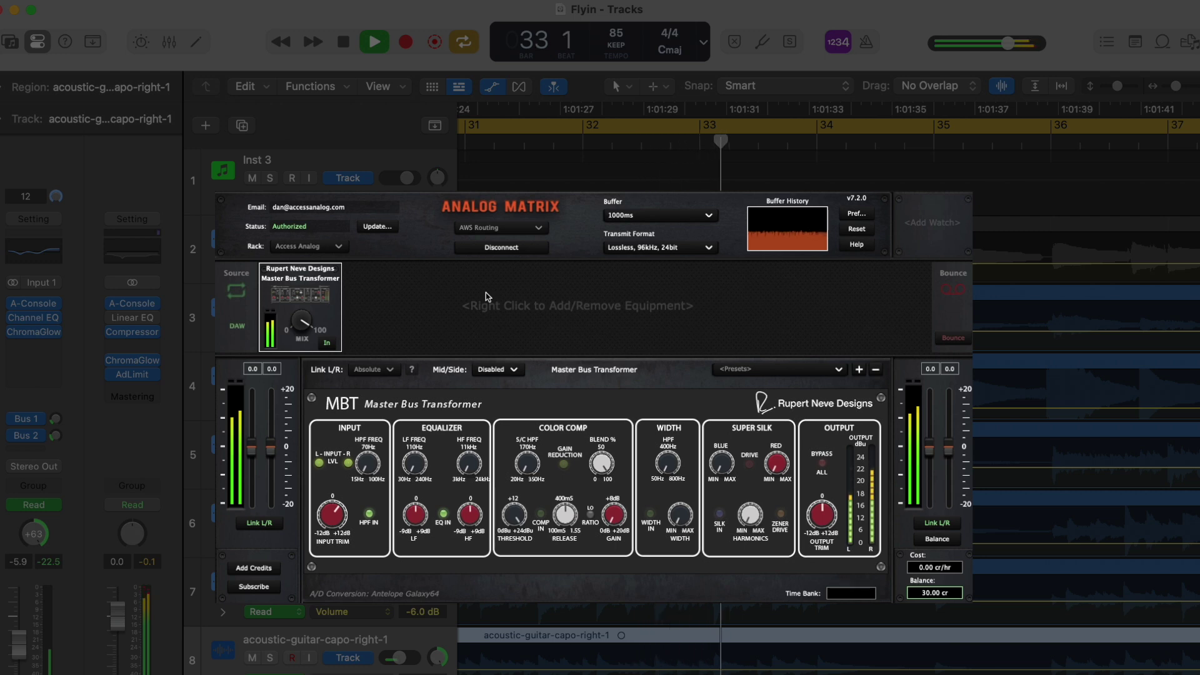
click(507, 249)
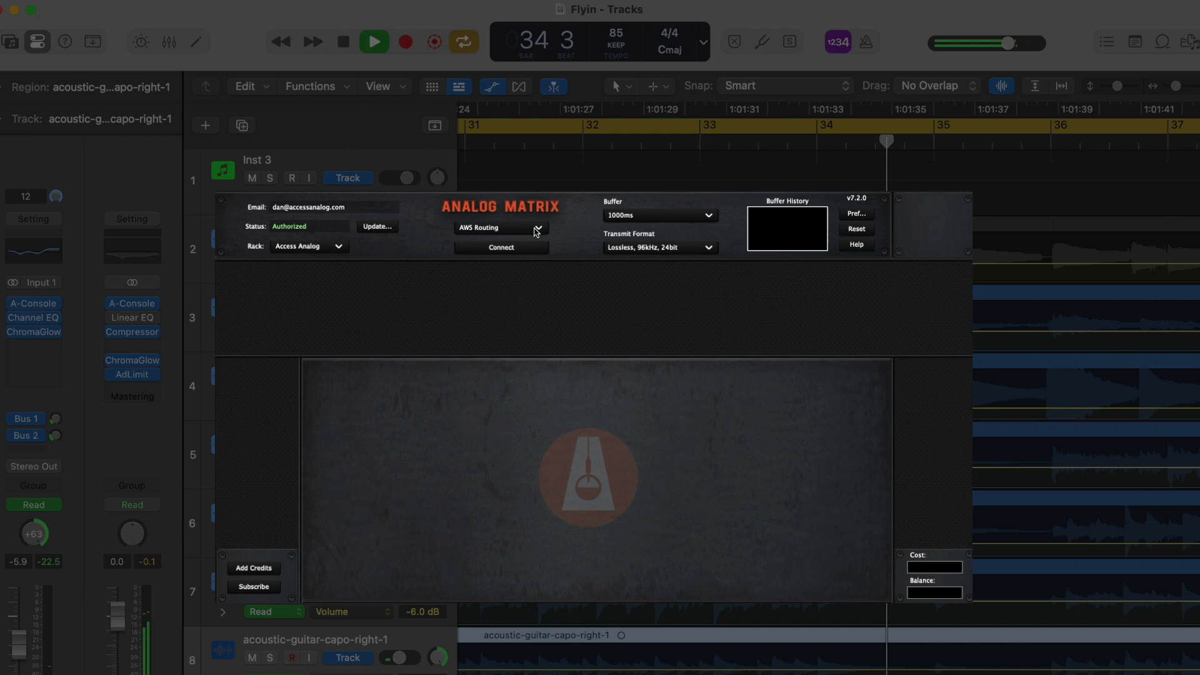
click(538, 228)
click(507, 244)
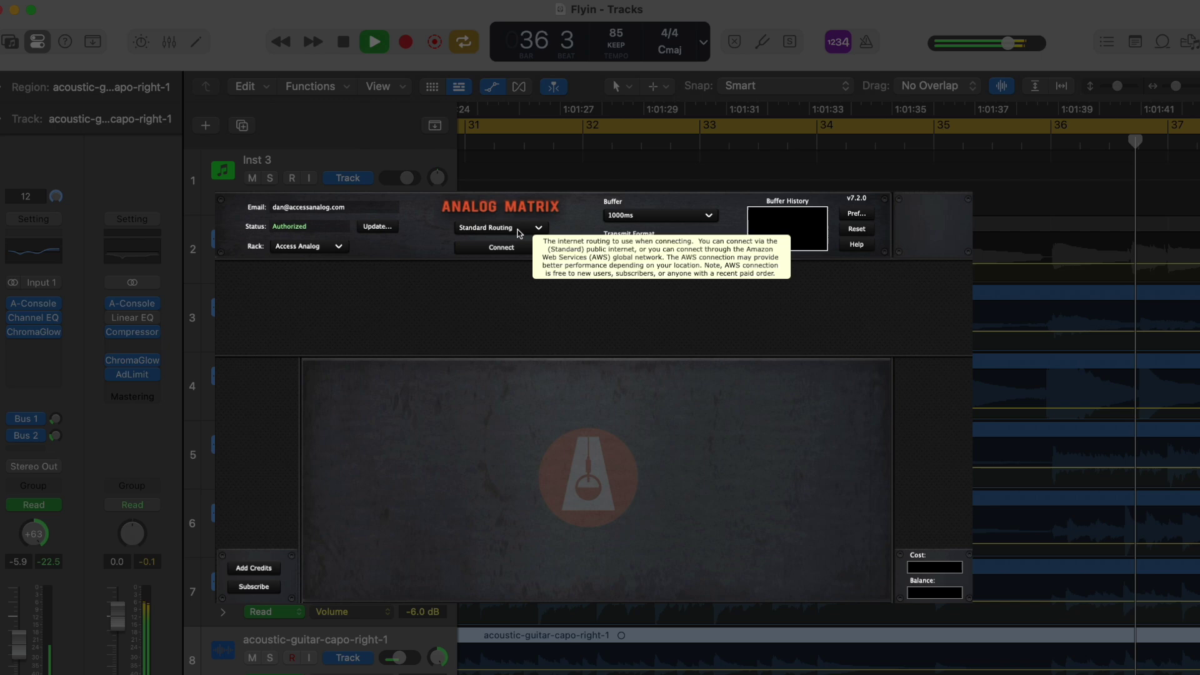
click(518, 233)
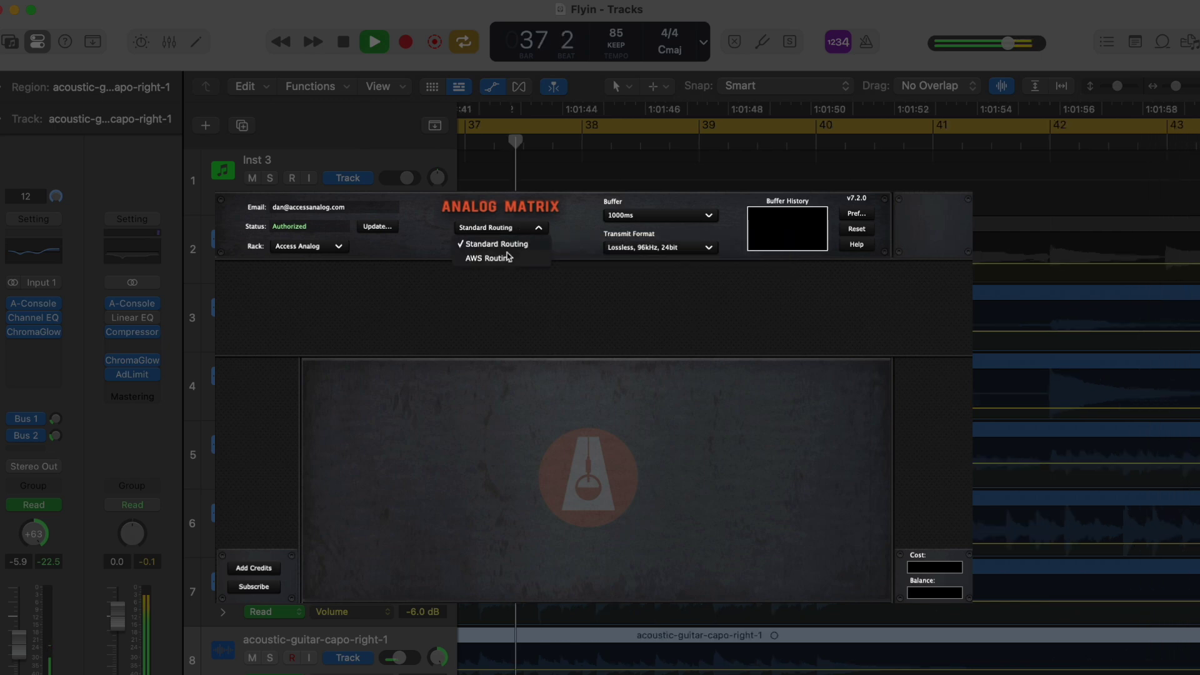
click(507, 258)
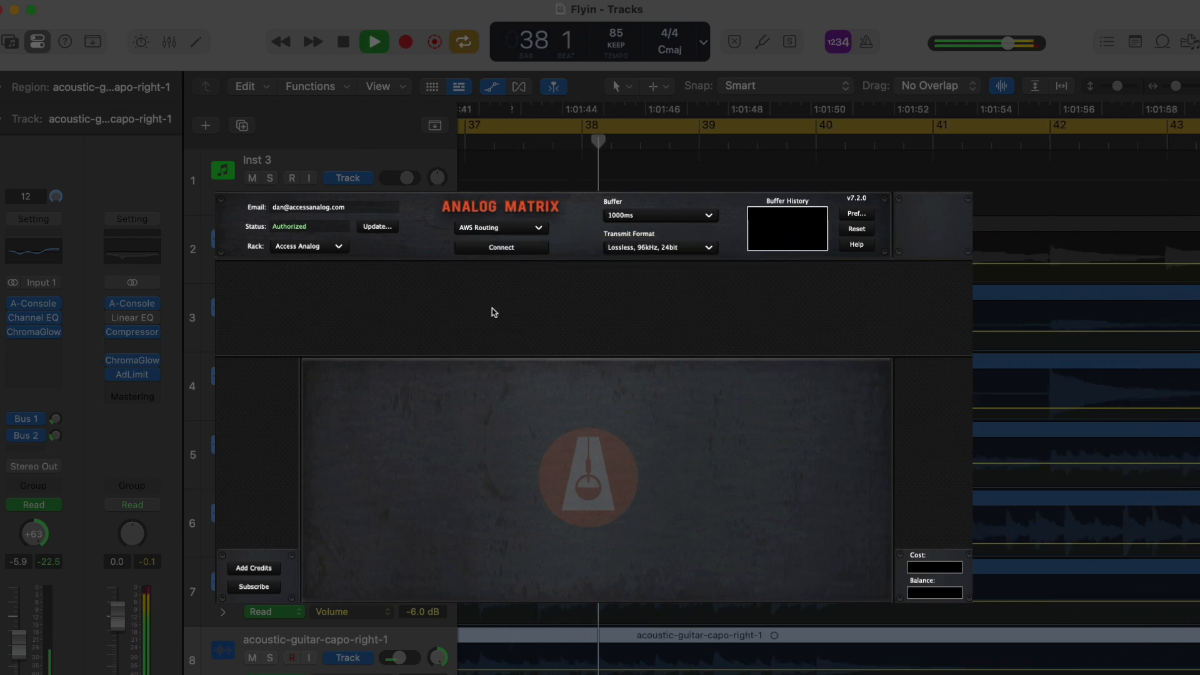